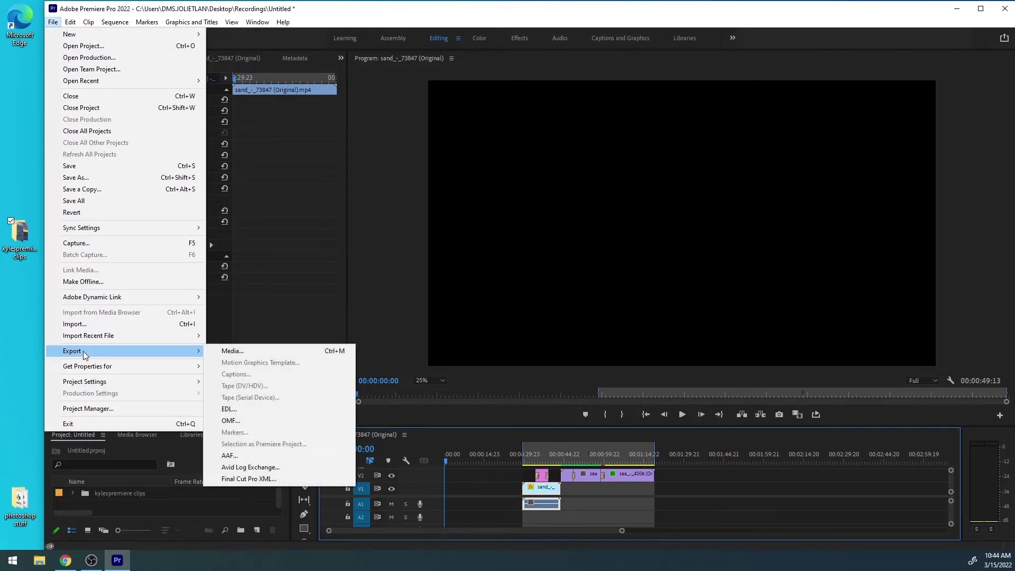
# Step: Open the media export settings for the sequence and make the settings window taller
pyautogui.click(228, 351)
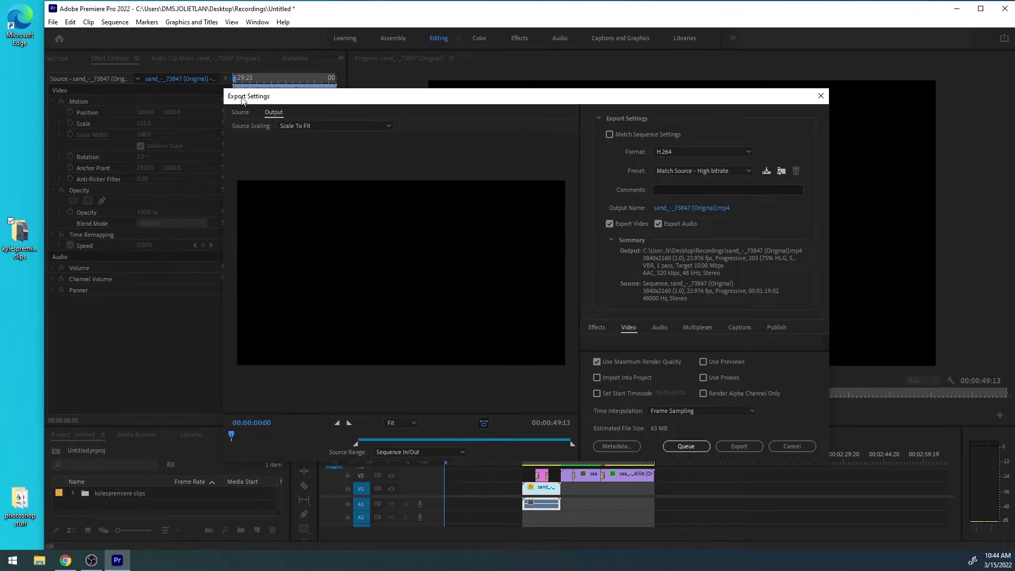
pyautogui.moveTo(442, 100); pyautogui.dragTo(484, 90)
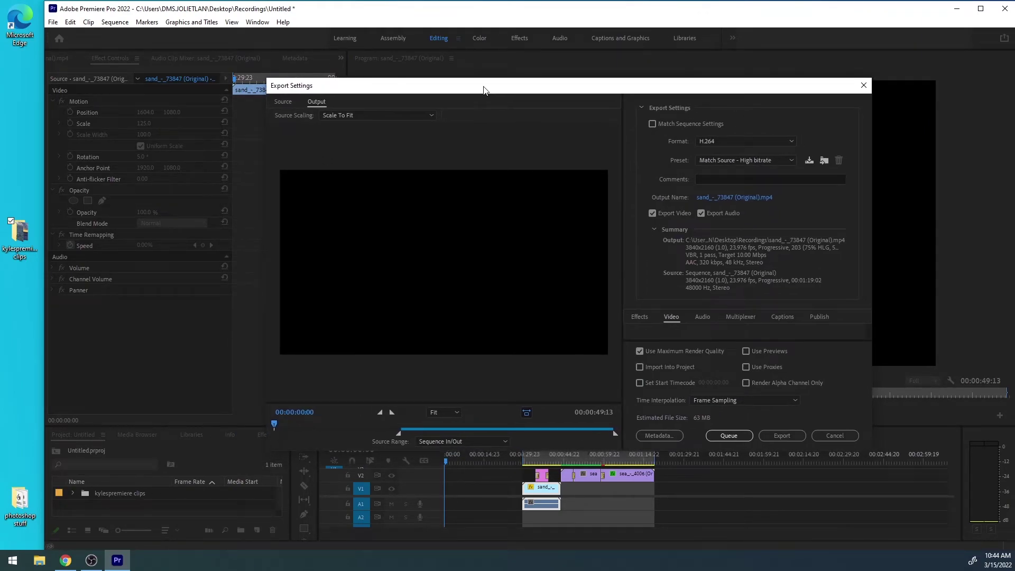
pyautogui.scroll(-2, 767, 325)
pyautogui.moveTo(694, 450); pyautogui.dragTo(695, 524)
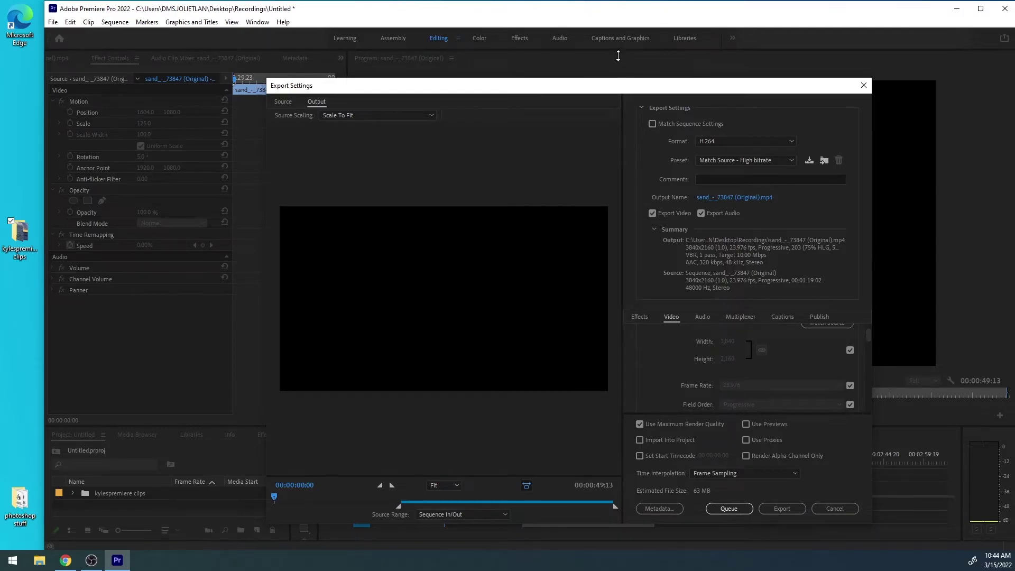
pyautogui.moveTo(618, 56); pyautogui.dragTo(618, 49)
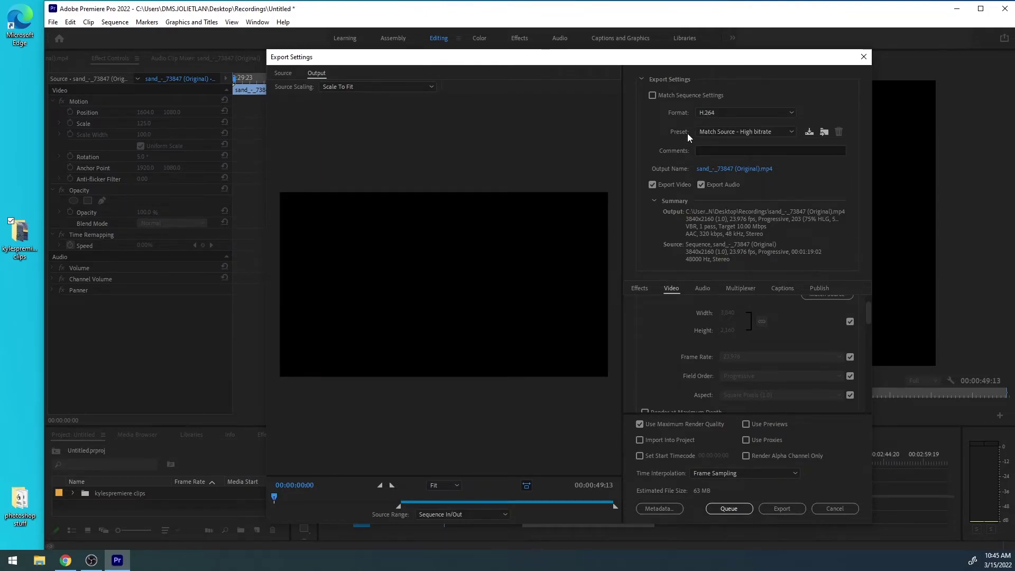
# Step: Choose the YouTube 1080p Full HD preset for the H.264 export
pyautogui.click(726, 132)
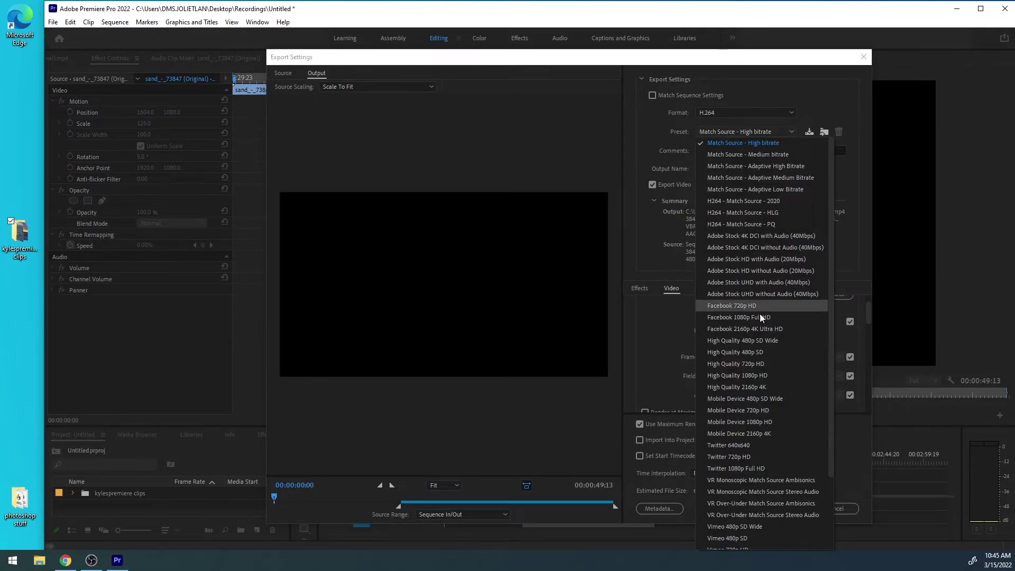
pyautogui.scroll(-3, 759, 317)
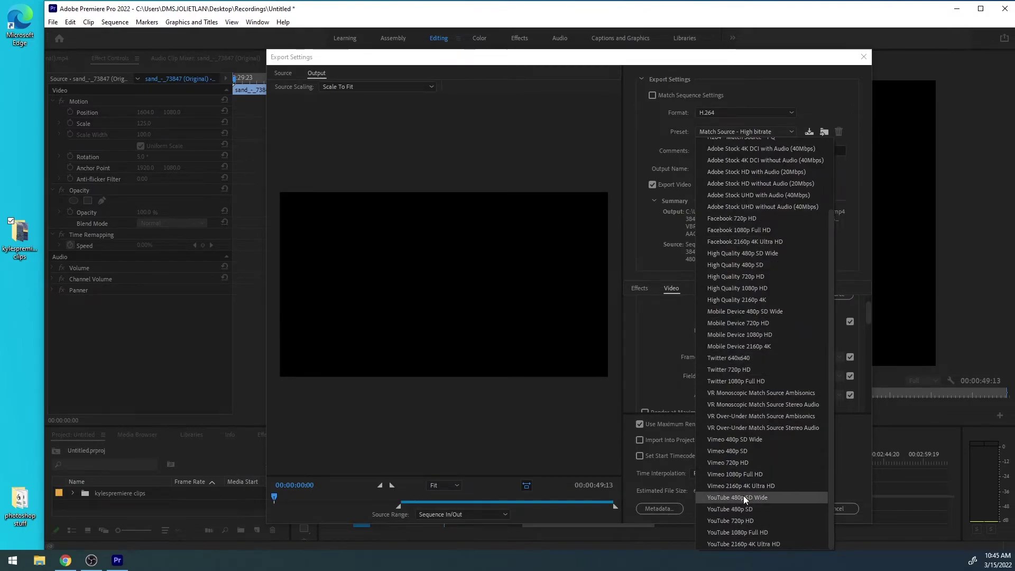
pyautogui.click(744, 535)
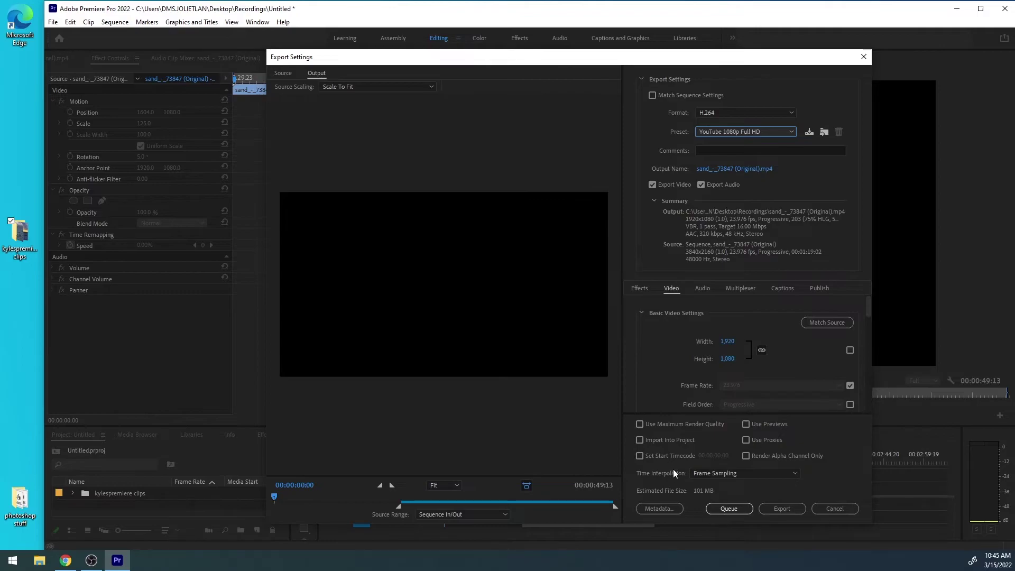
# Step: Name the export output file thebeach and save it as MP4 in the Recordings folder
pyautogui.click(721, 170)
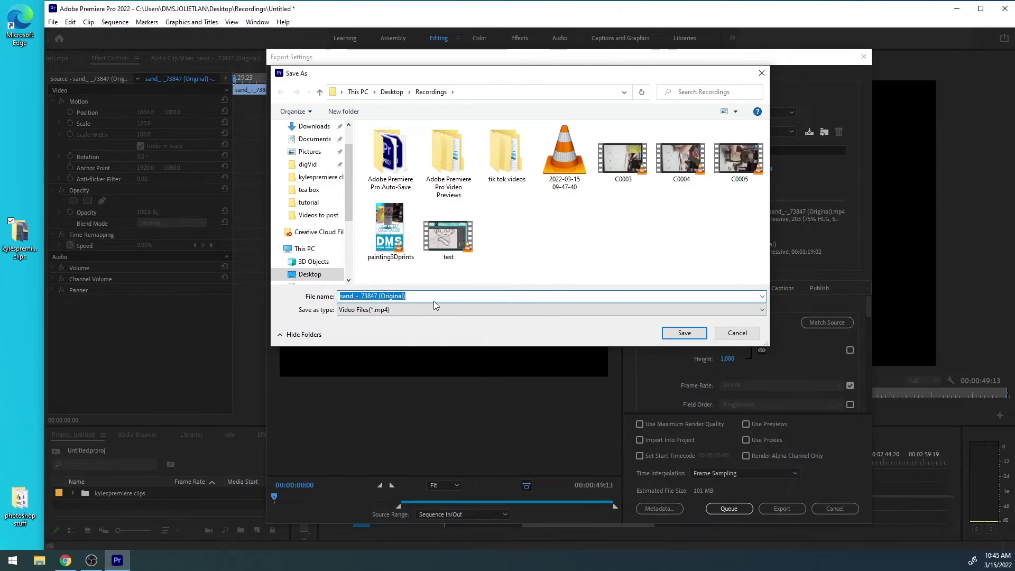
pyautogui.write('theb')
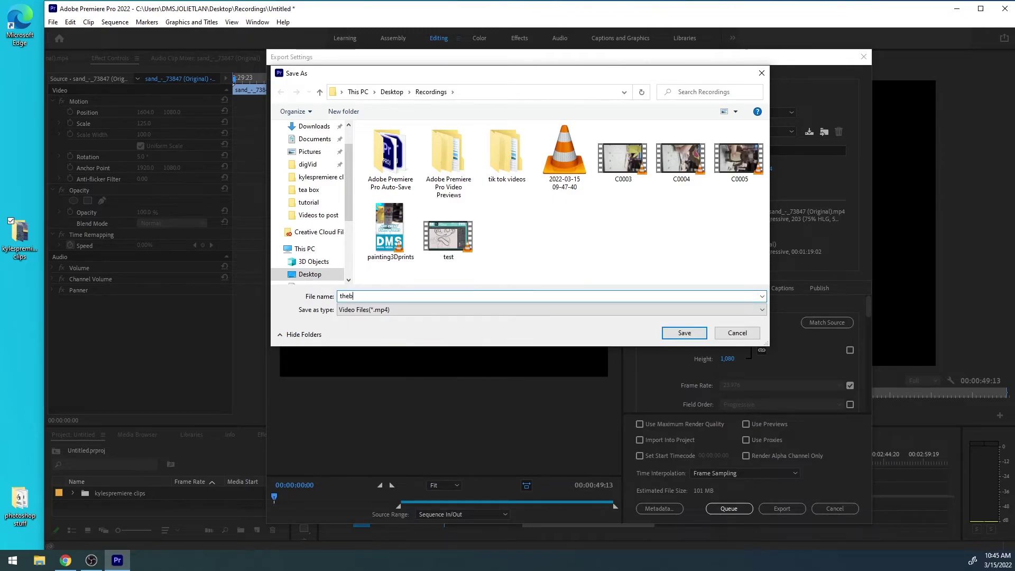
pyautogui.write('each')
pyautogui.click(687, 333)
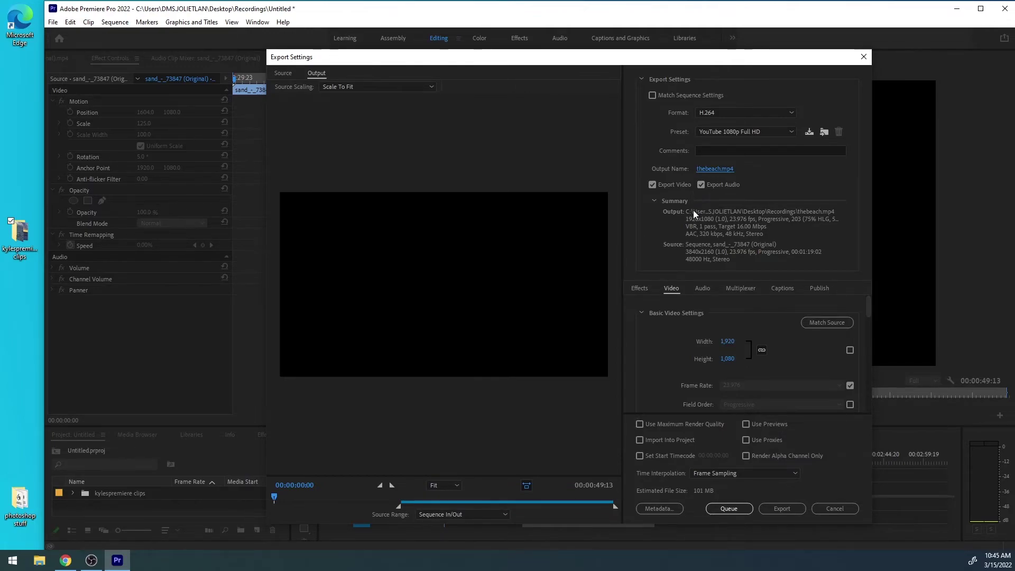
# Step: Enable Render at Maximum Depth in the basic video settings
pyautogui.scroll(-1, 683, 352)
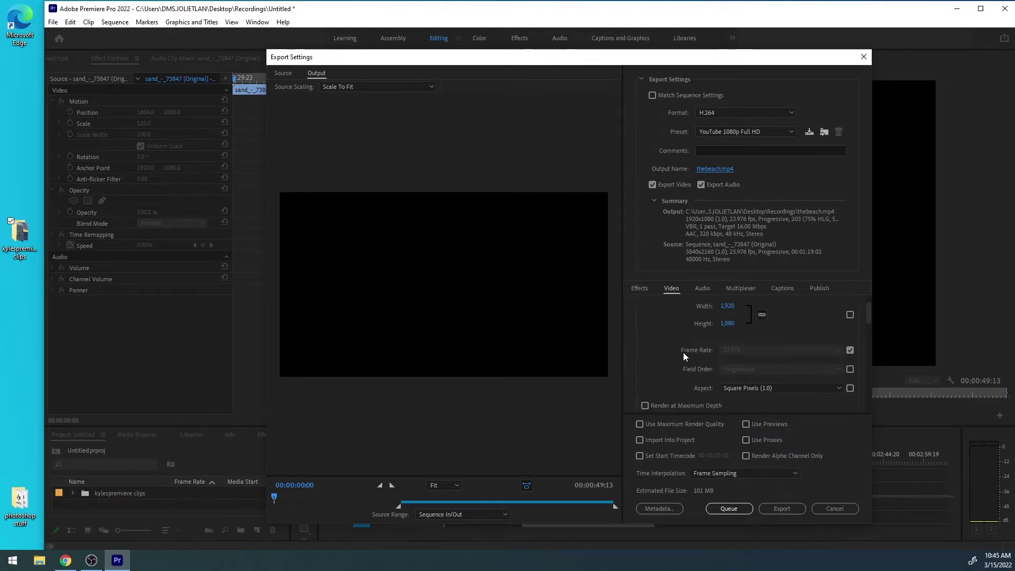
pyautogui.scroll(1, 669, 349)
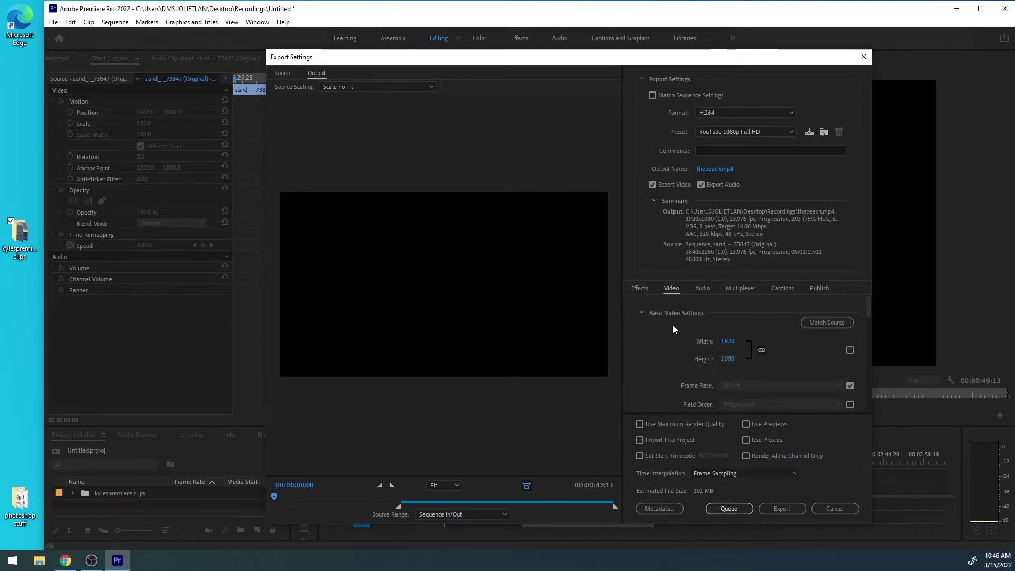
pyautogui.scroll(-3, 684, 316)
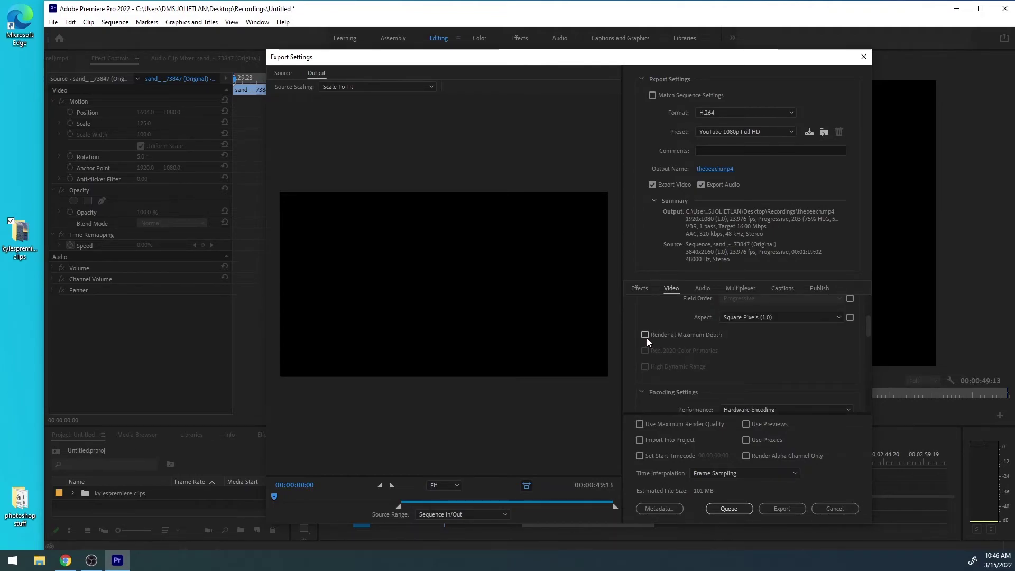
pyautogui.click(646, 336)
# Step: Try the CBR and VBR, 2 pass bitrate encodings and switch back to VBR, 1 pass
pyautogui.scroll(-2, 663, 338)
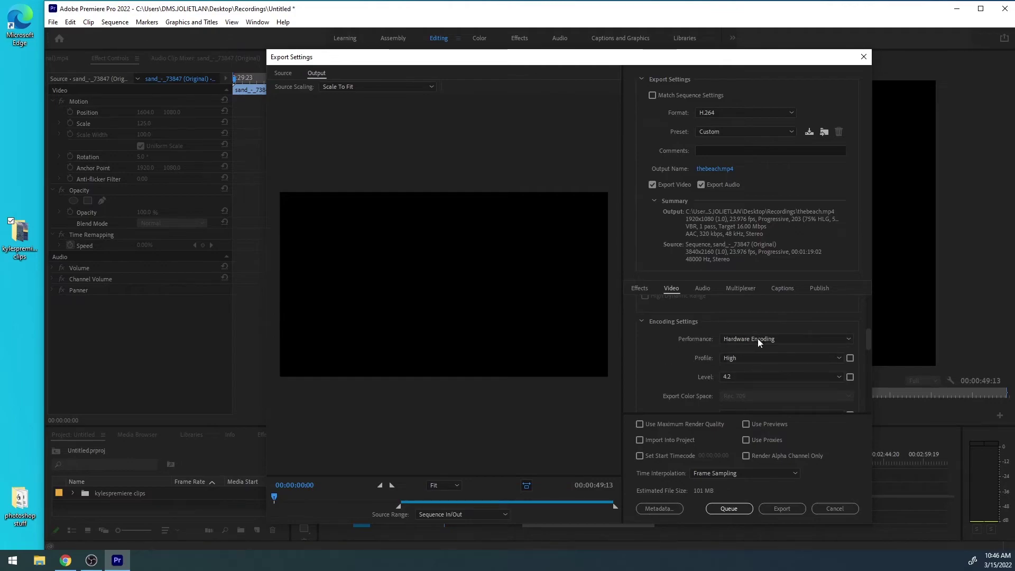
pyautogui.scroll(-3, 663, 355)
pyautogui.scroll(-6, 672, 336)
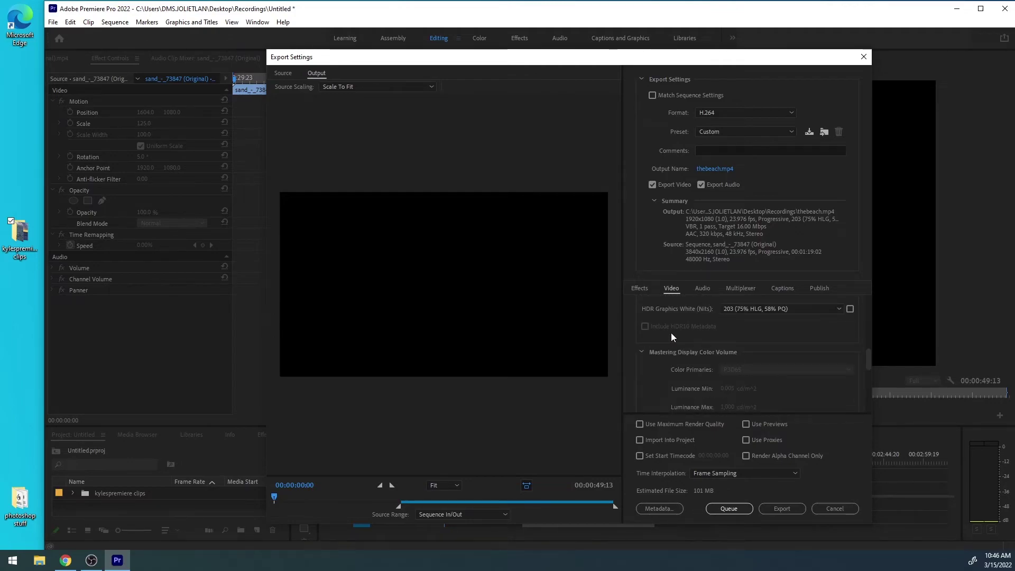
pyautogui.scroll(-3, 671, 332)
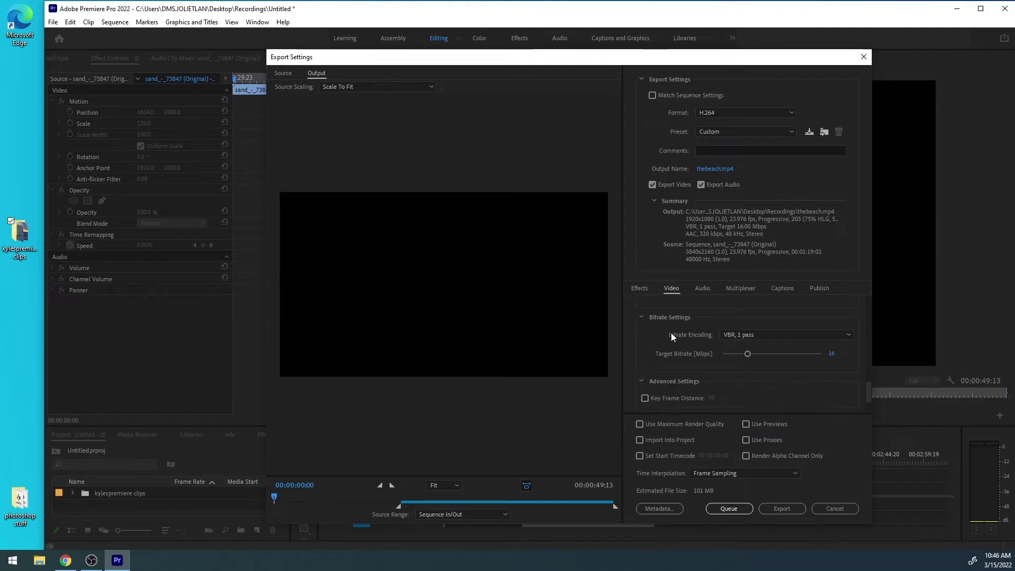
pyautogui.click(754, 335)
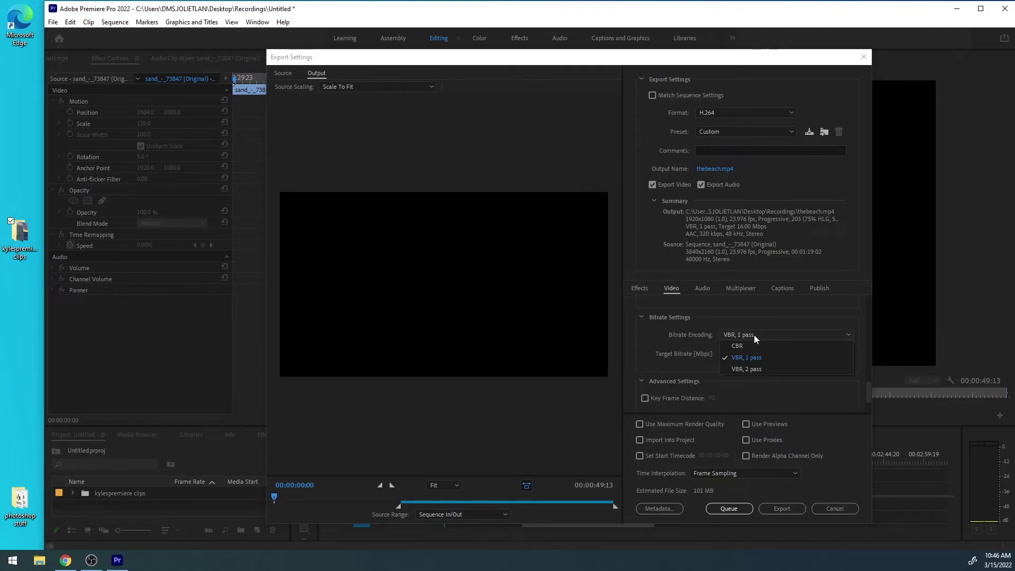
pyautogui.click(749, 345)
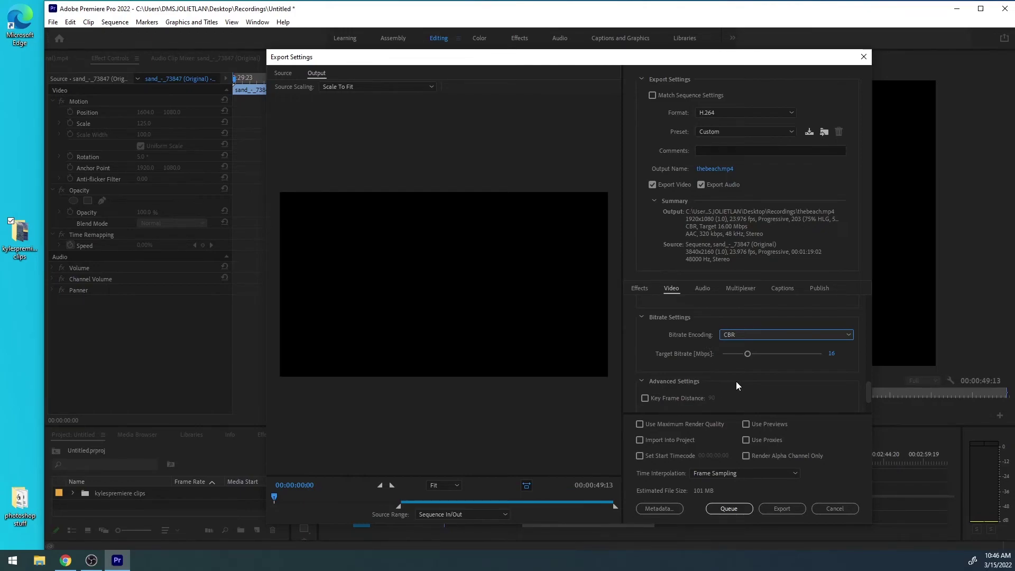
pyautogui.click(771, 334)
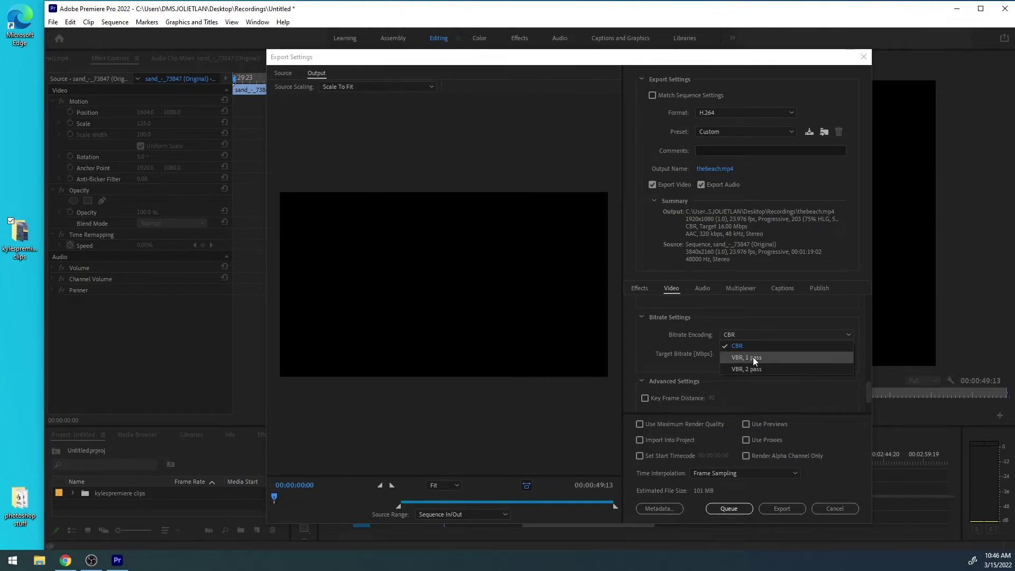
pyautogui.click(754, 372)
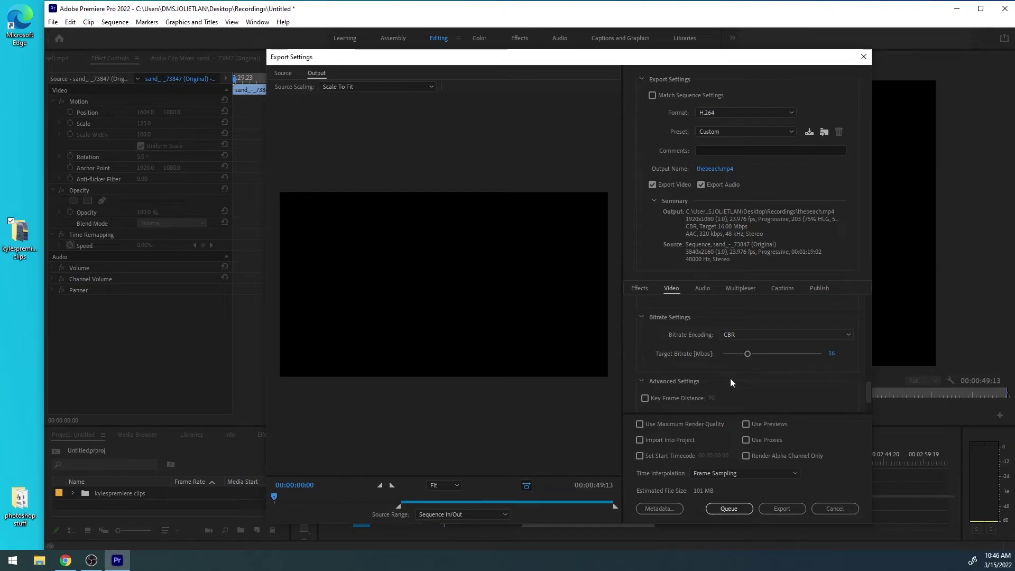
pyautogui.scroll(-1, 684, 352)
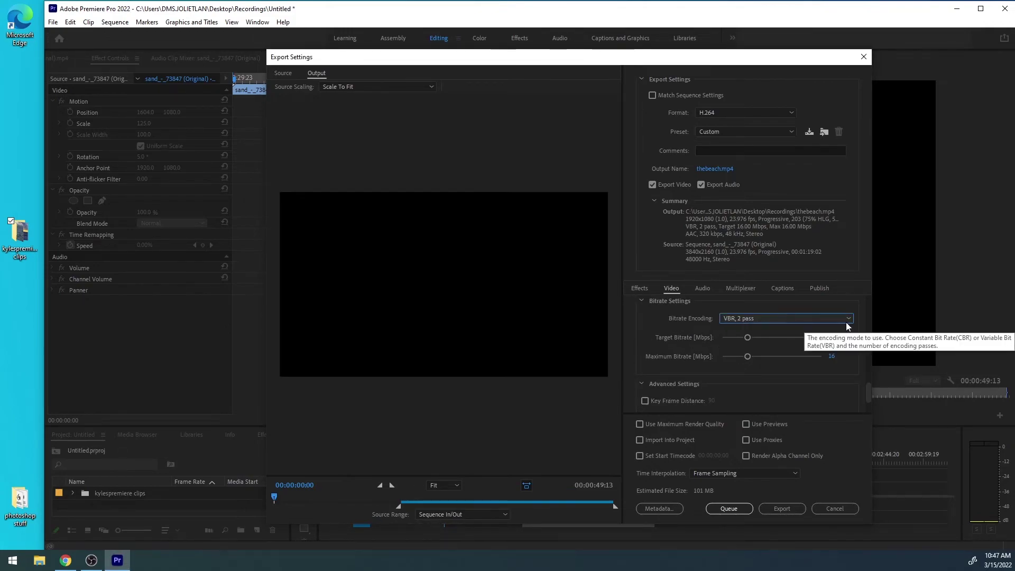
pyautogui.click(747, 322)
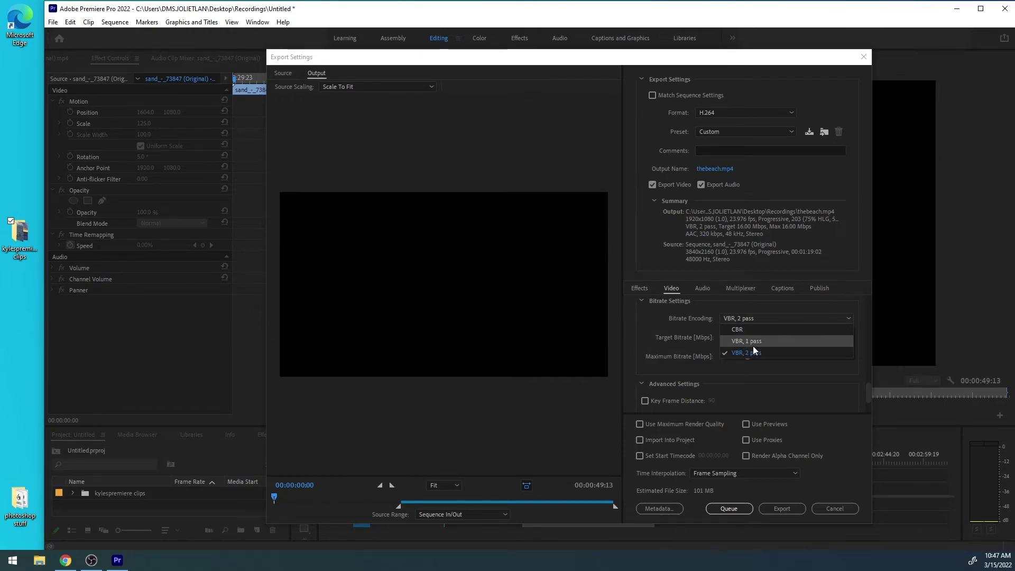
pyautogui.click(762, 341)
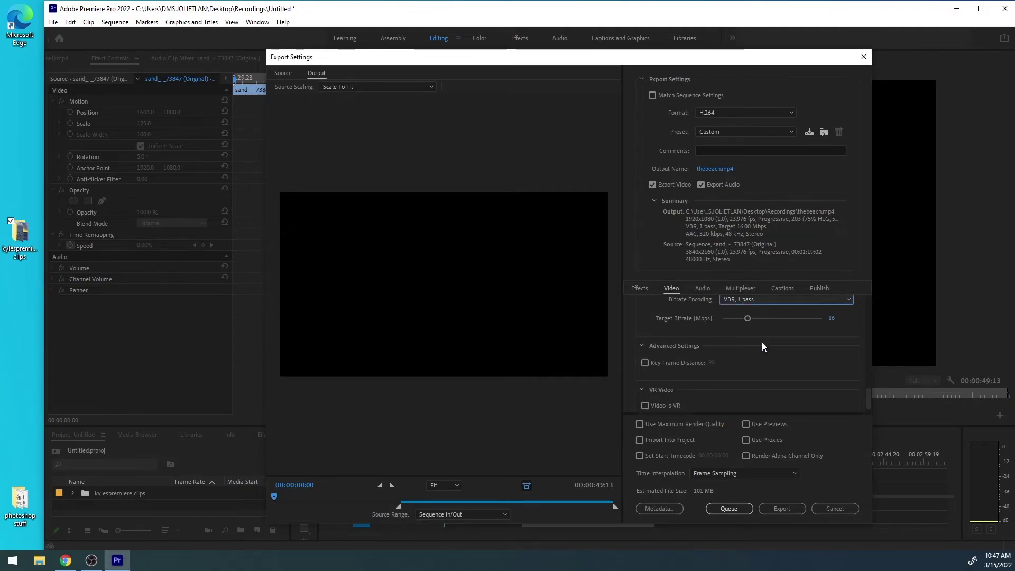
# Step: Try the highest and lowest target bitrates, and set the target bitrate to about 30.18 Mbps
pyautogui.scroll(2, 770, 338)
pyautogui.scroll(-2, 714, 370)
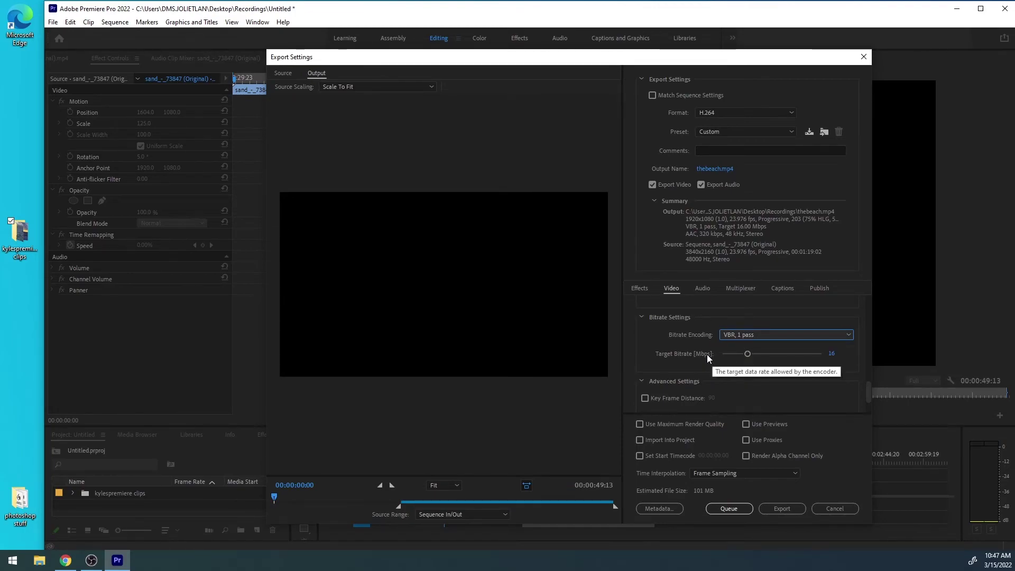
pyautogui.moveTo(749, 354); pyautogui.dragTo(819, 359)
pyautogui.moveTo(721, 366); pyautogui.dragTo(828, 361)
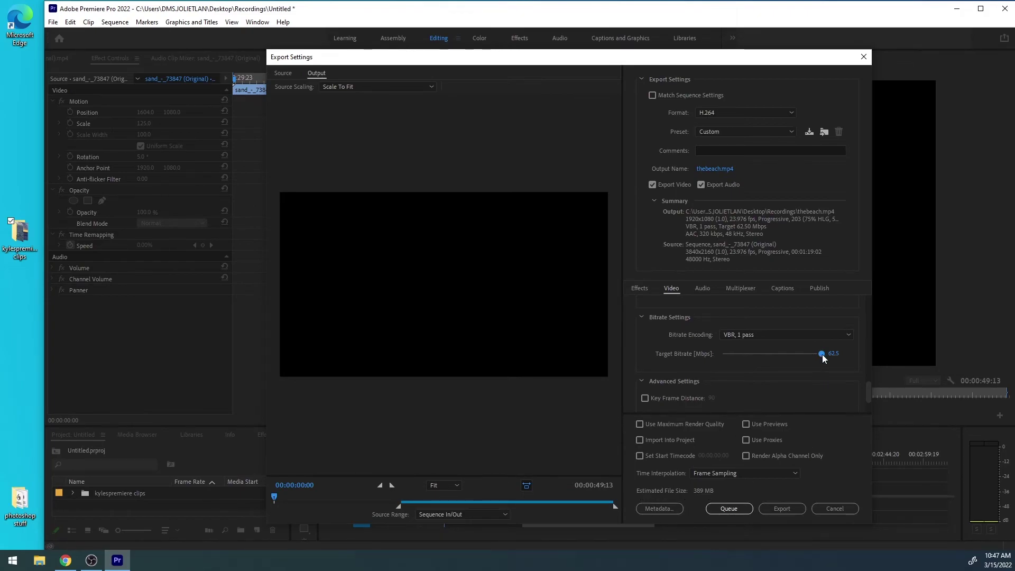
pyautogui.moveTo(823, 355); pyautogui.dragTo(680, 374)
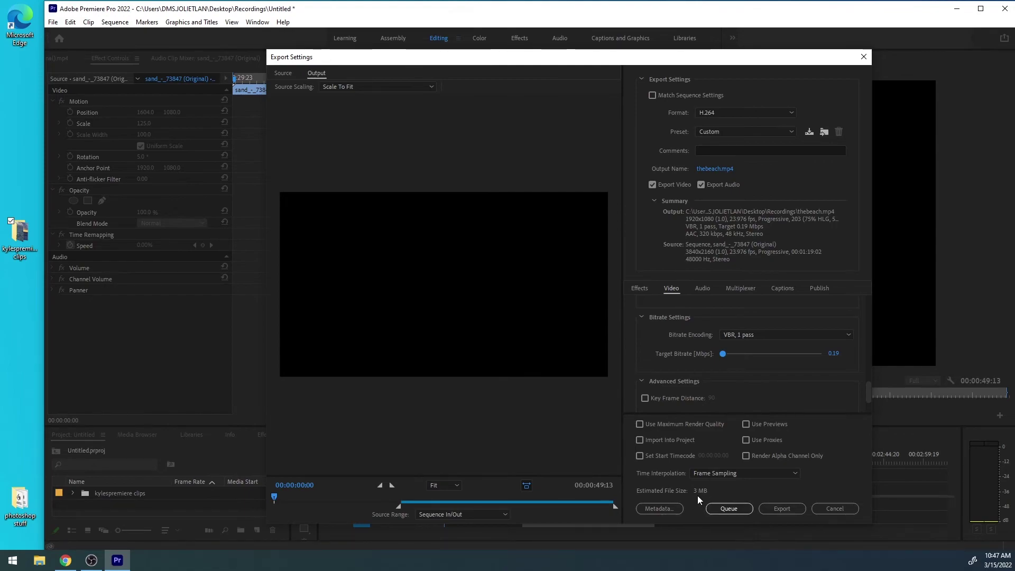
pyautogui.moveTo(724, 354); pyautogui.dragTo(771, 365)
# Step: Enable Use Maximum Render Quality and review the remaining video export settings
pyautogui.scroll(-2, 658, 329)
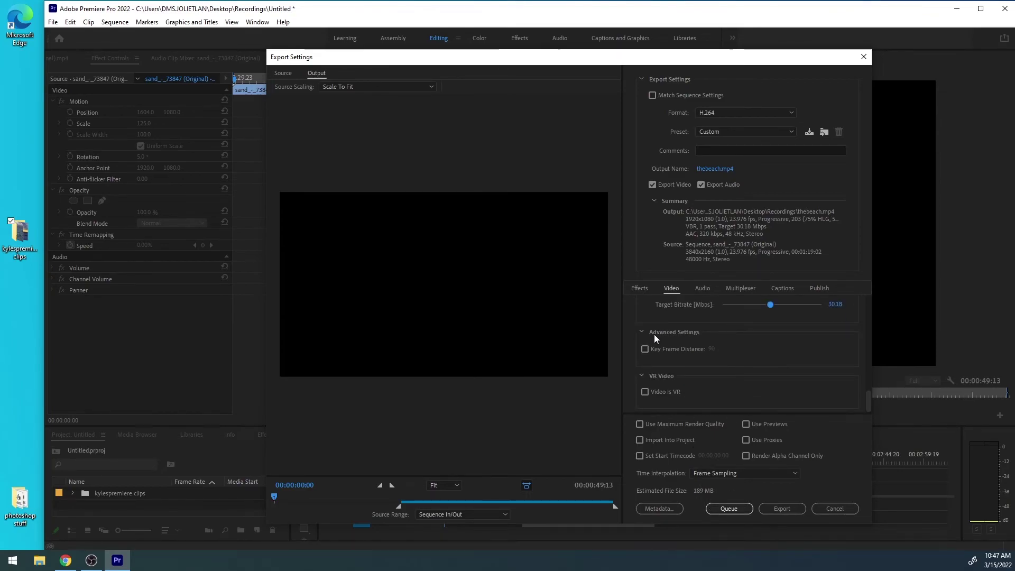
pyautogui.click(640, 424)
pyautogui.scroll(5, 649, 386)
pyautogui.scroll(2, 648, 386)
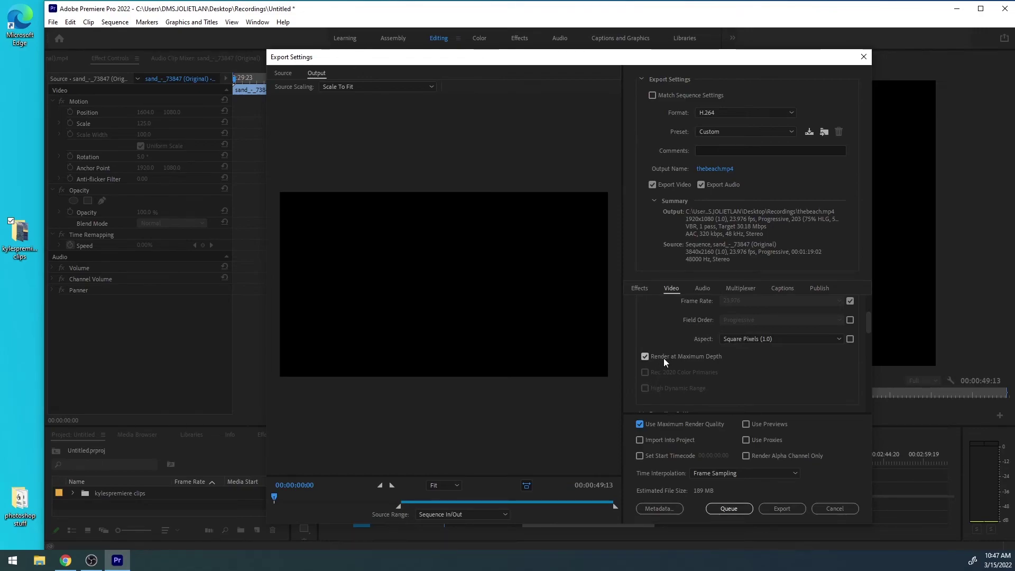
pyautogui.scroll(-4, 658, 372)
pyautogui.scroll(-3, 657, 372)
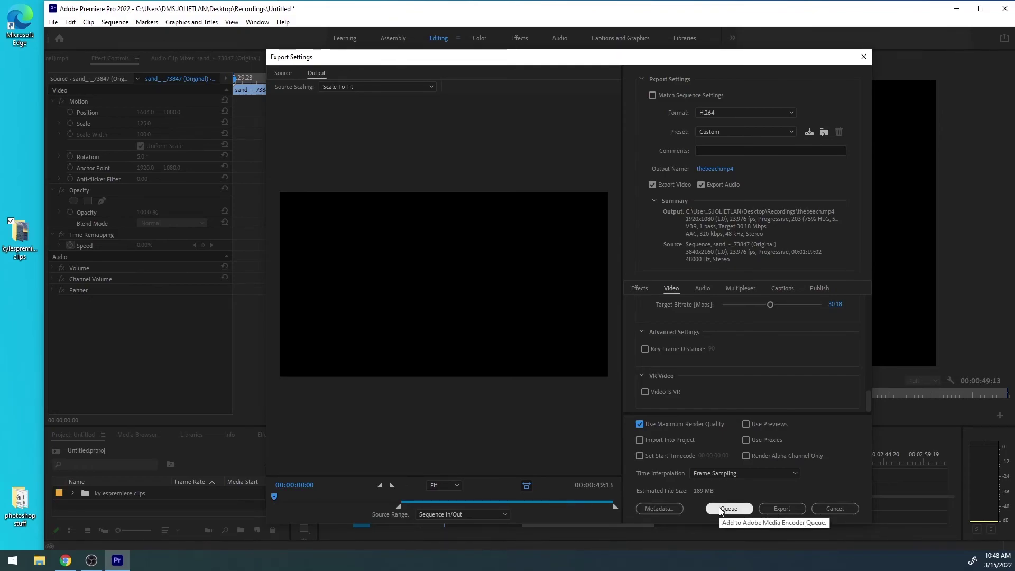
# Step: Export the sequence with these settings and move the encoding progress window over the preview area
pyautogui.click(789, 508)
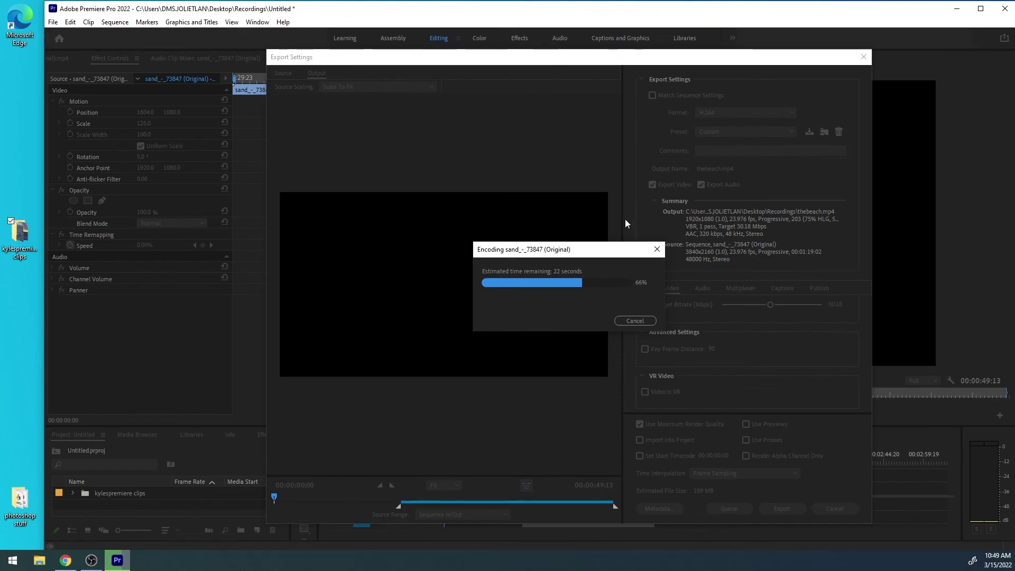
pyautogui.moveTo(623, 254); pyautogui.dragTo(663, 206)
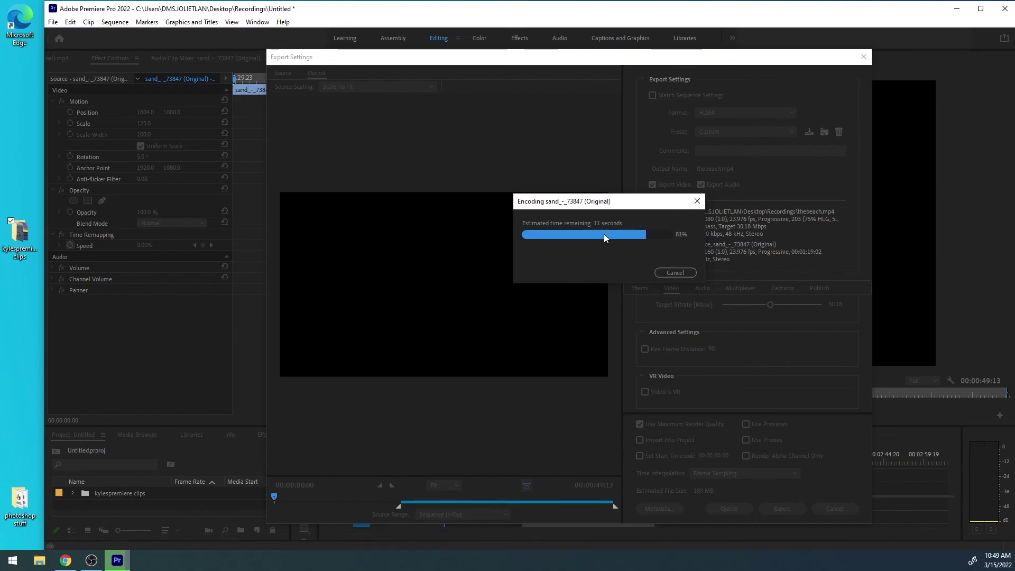
pyautogui.moveTo(611, 203); pyautogui.dragTo(378, 204)
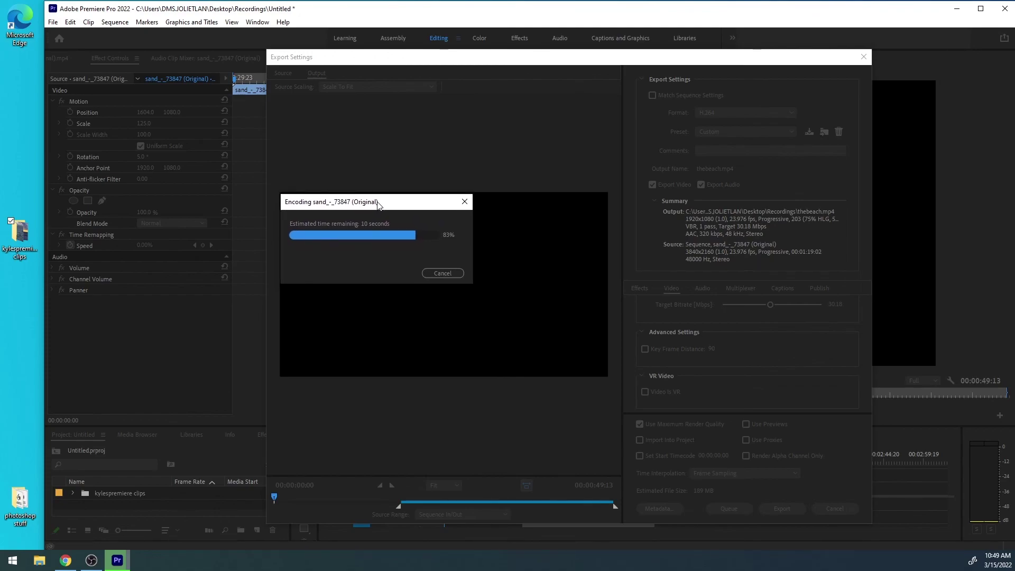